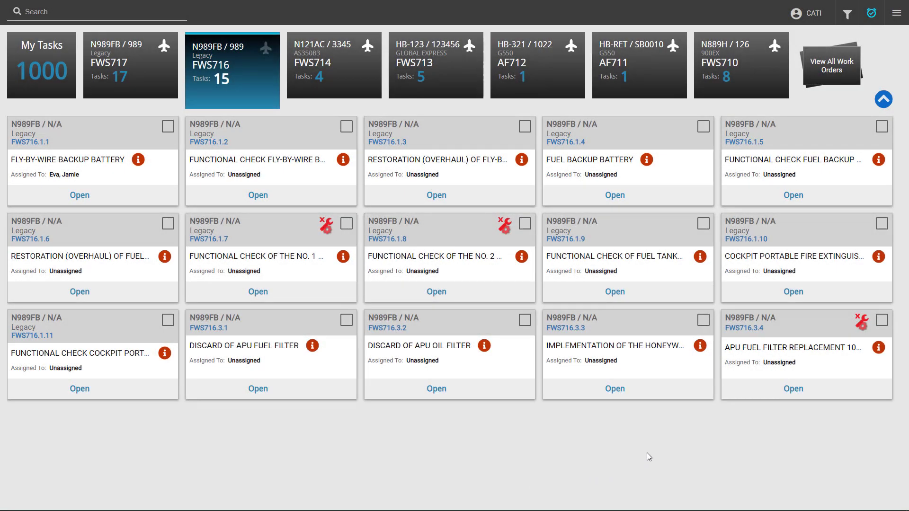
# - Open task FWS716.3.3, Honeywell SOAP implementation, from the FWS716 task board
pyautogui.click(658, 364)
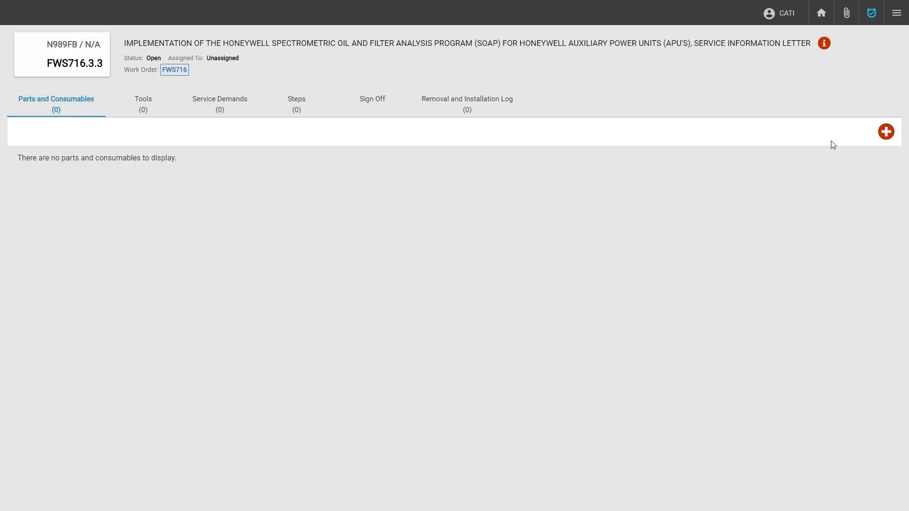
# - Add a demand for one 831171 OIL SAMPLE KIT, found by searching 'oil samp'
pyautogui.click(886, 133)
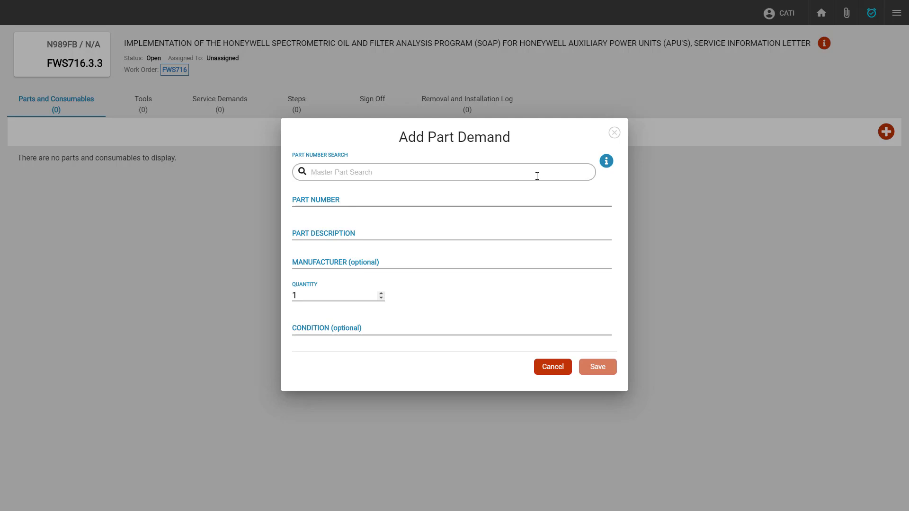
pyautogui.write('oil')
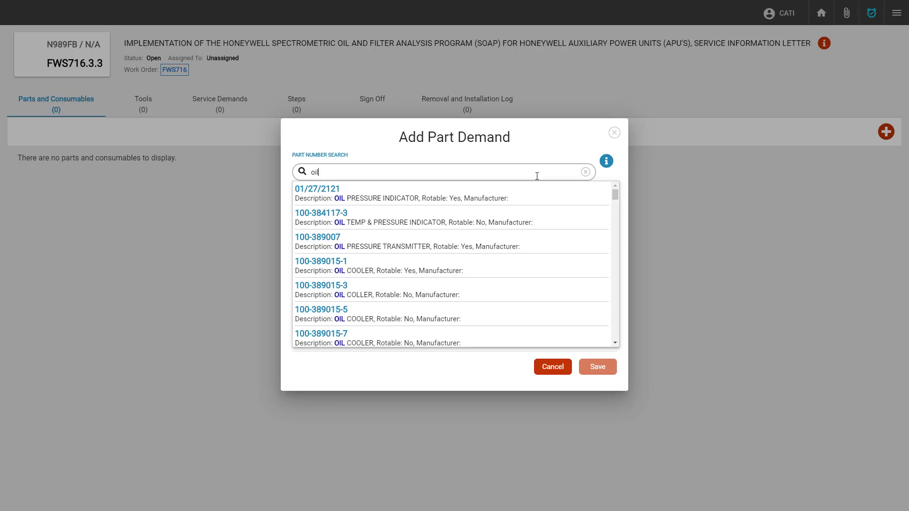
pyautogui.write('samp')
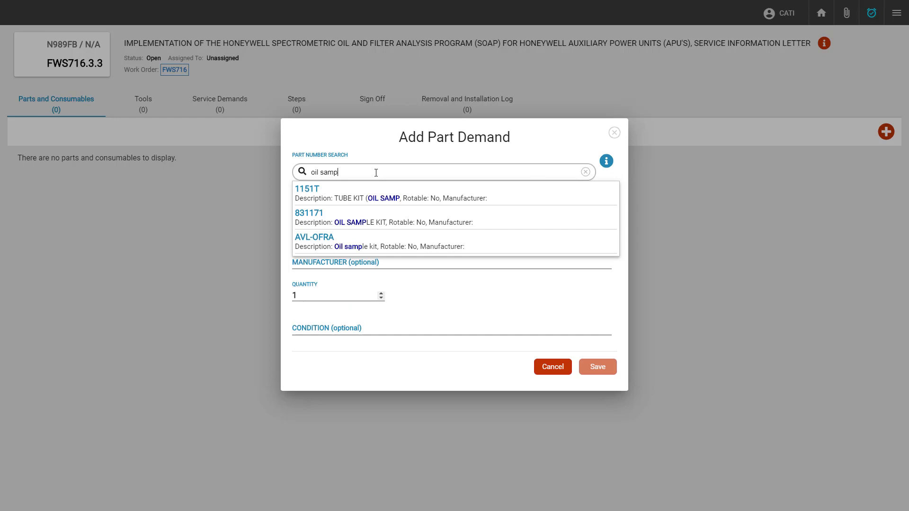
pyautogui.click(385, 221)
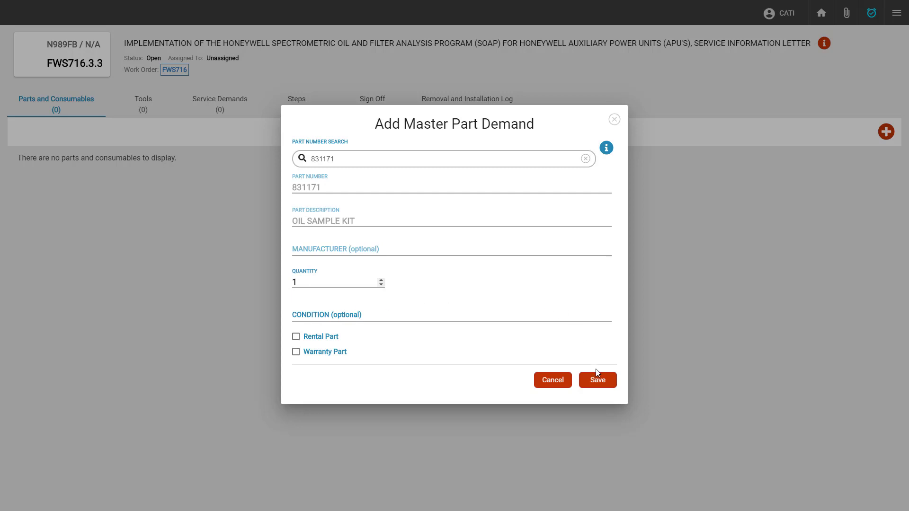
pyautogui.click(598, 381)
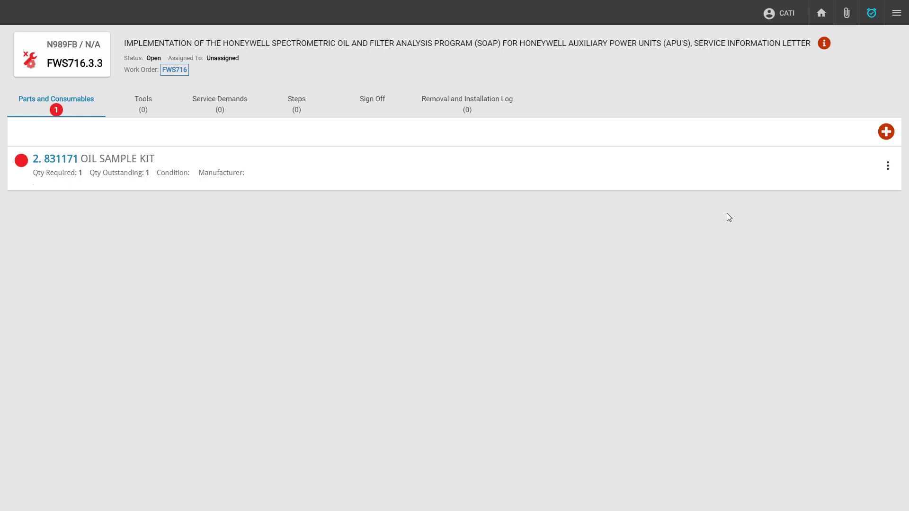
# - Start a procurement request for the 831171 oil sample kit demand
pyautogui.click(888, 166)
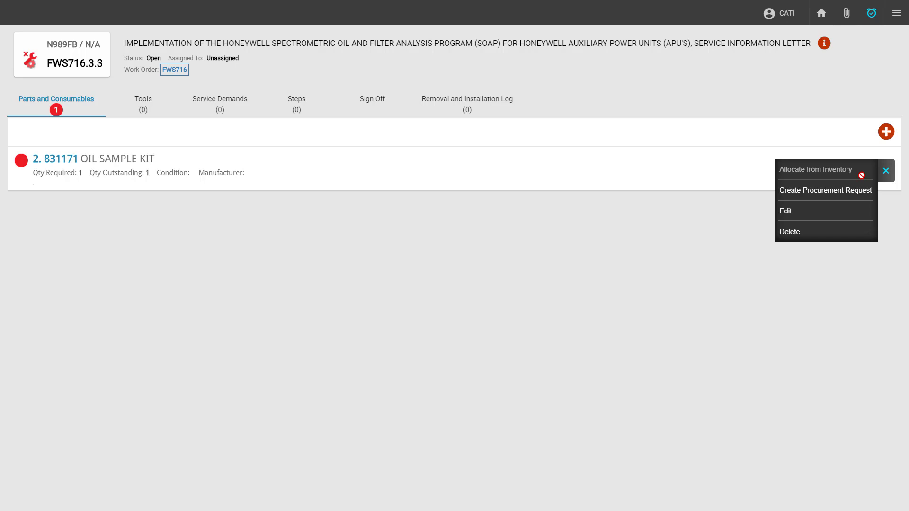
pyautogui.click(820, 196)
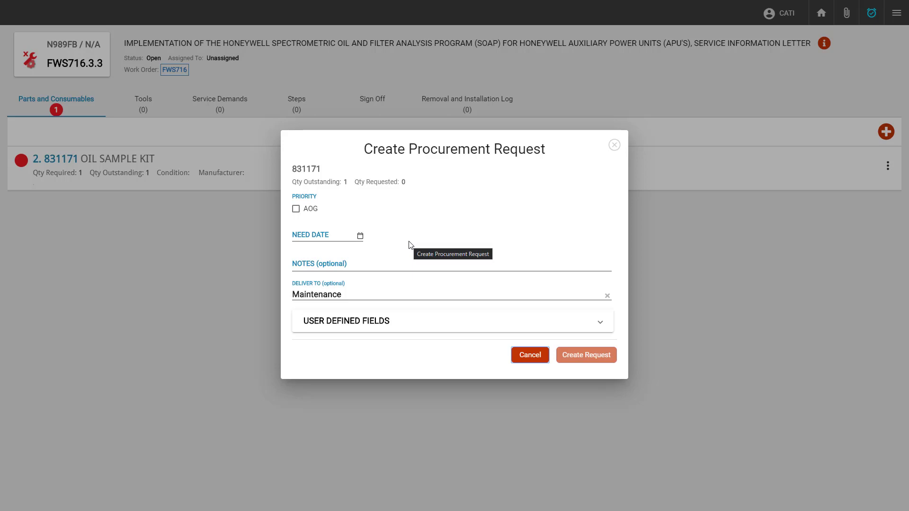
# - Set the procurement request's need date to 04/29/2020 and submit it
pyautogui.click(359, 235)
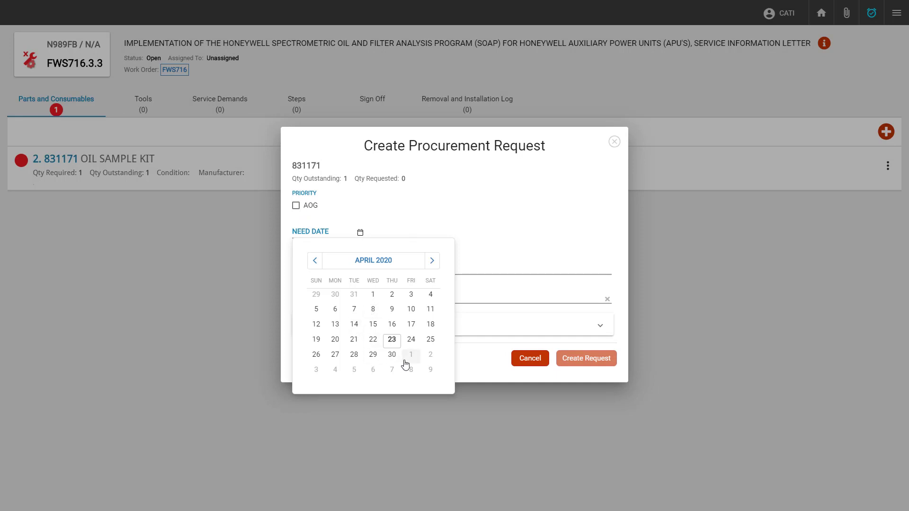
pyautogui.click(373, 355)
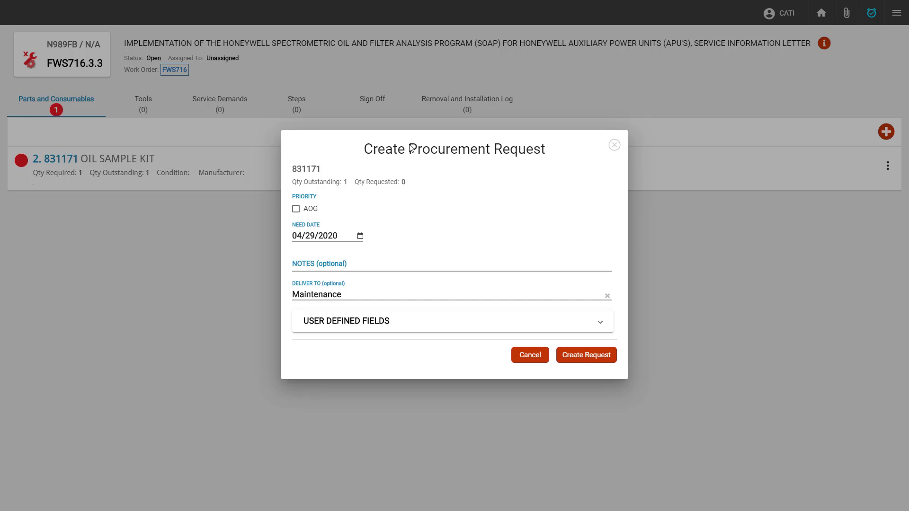
pyautogui.click(578, 360)
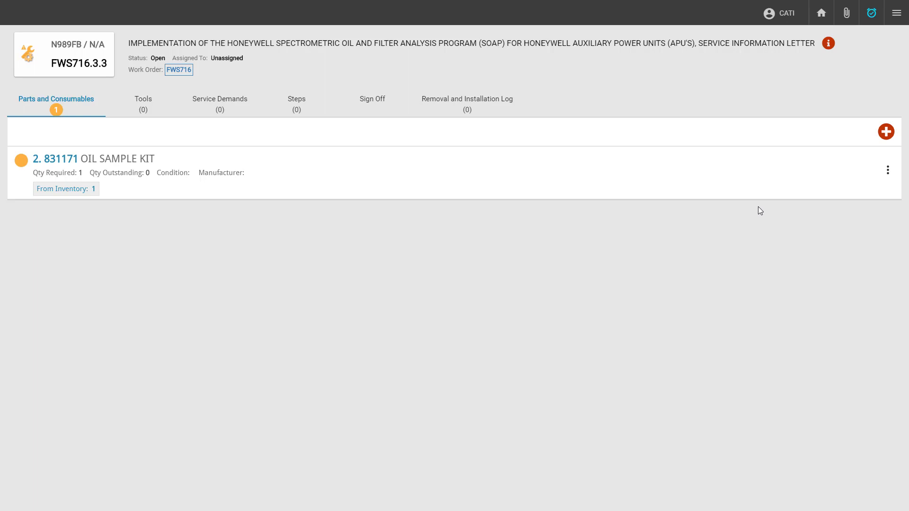
# - Bring up the actions menu for the 831171 oil sample kit row
pyautogui.click(887, 172)
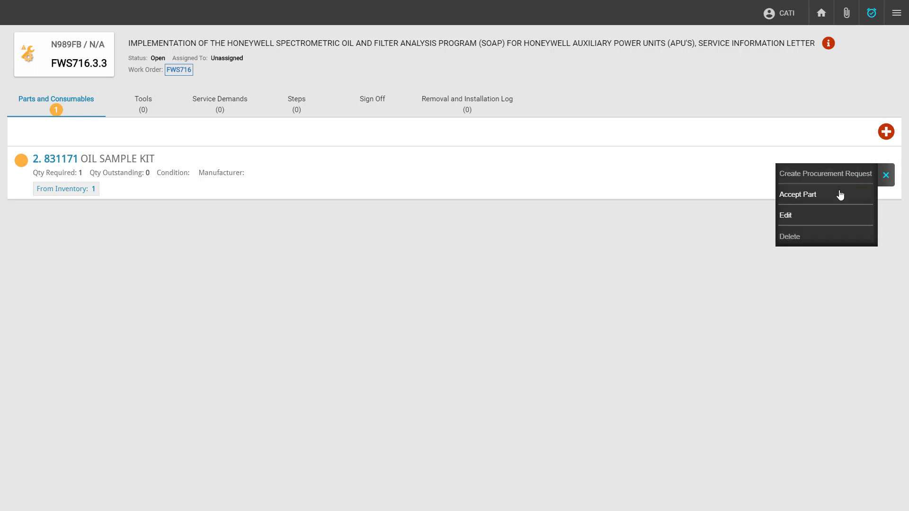
# - Accept lot LT20-00069 of the 831171 oil sample kit as received
pyautogui.click(797, 195)
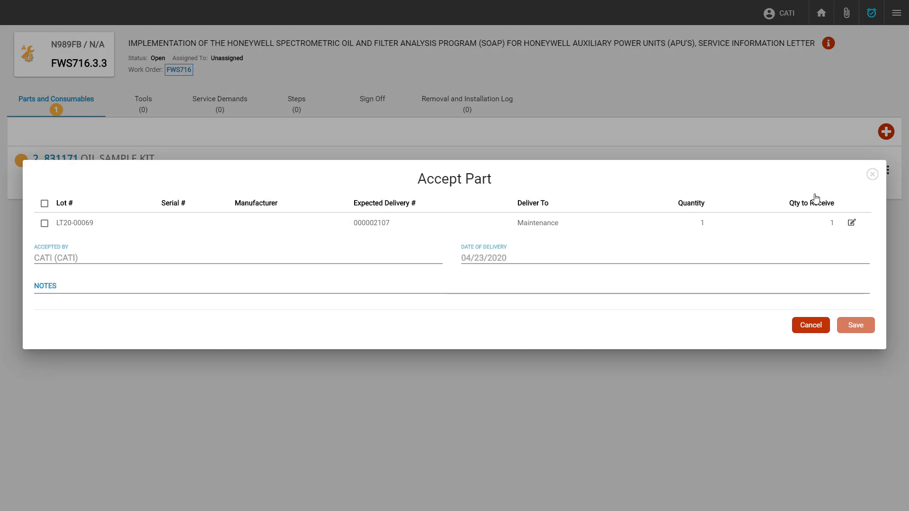
pyautogui.click(45, 223)
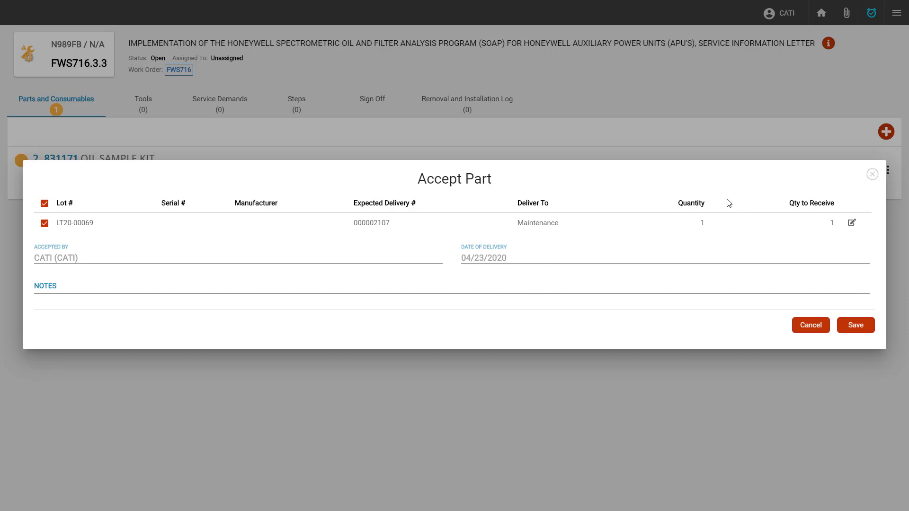
pyautogui.click(856, 325)
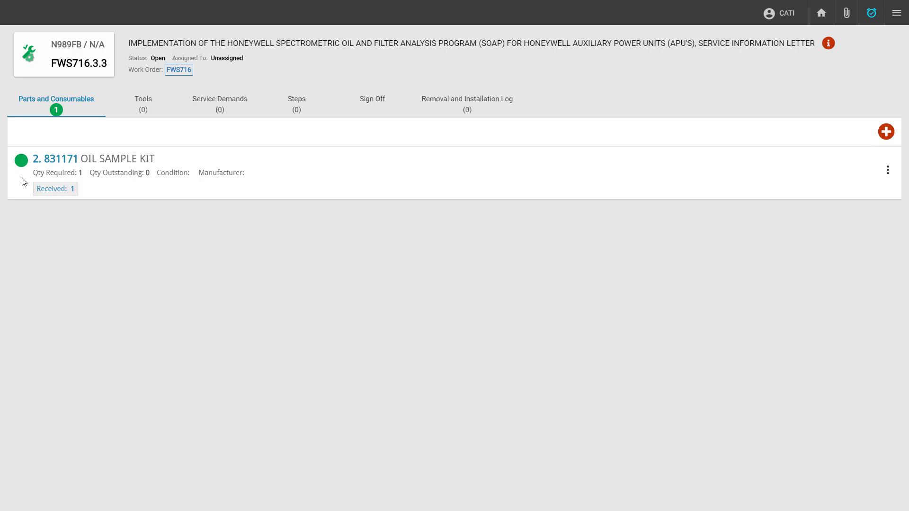
pyautogui.hotkey('alt', 'Left')
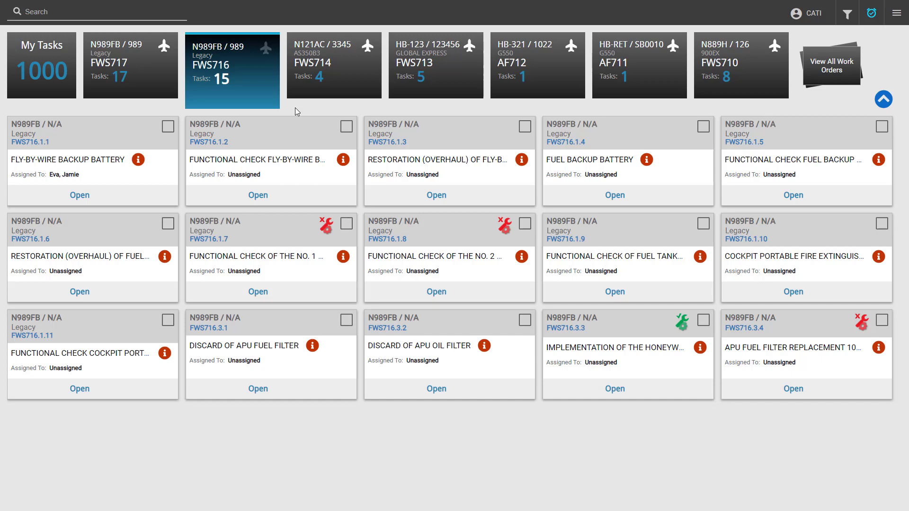
# - Open the Bill of Material for work order FWS716
pyautogui.click(212, 70)
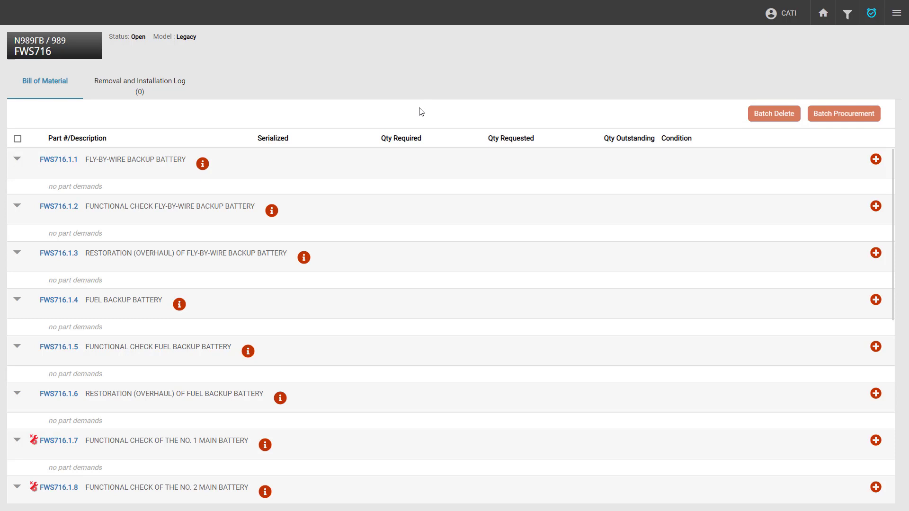
# - Start a new part demand on task FWS716.1.1 FLY-BY-WIRE BACKUP BATTERY
pyautogui.click(877, 163)
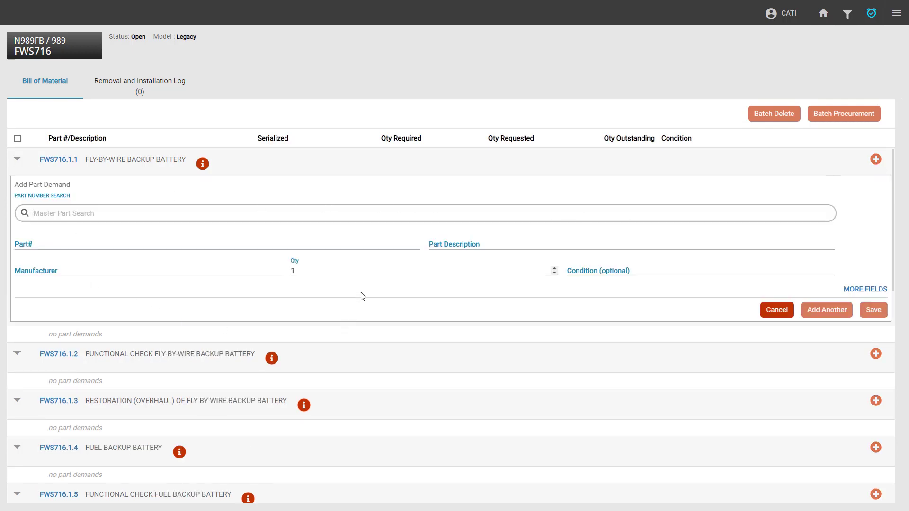
# - Add backup battery 100-2410-08, quantity 1, as an Exchange with core serial 7887
pyautogui.write('battery, back')
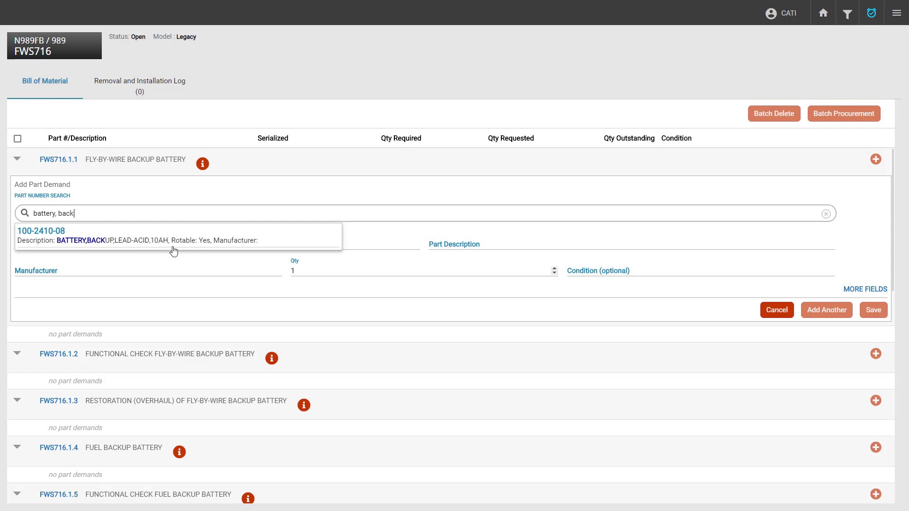
pyautogui.click(210, 242)
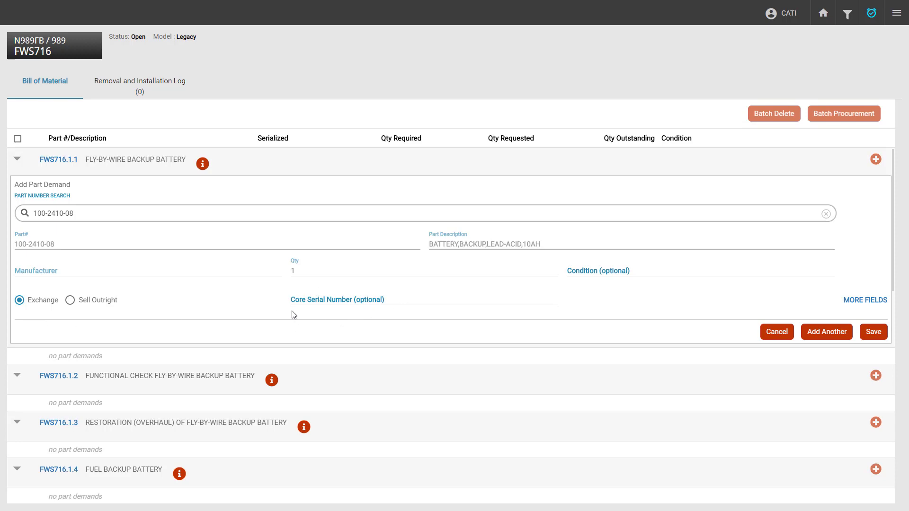
pyautogui.click(333, 300)
pyautogui.write('7887')
pyautogui.click(663, 337)
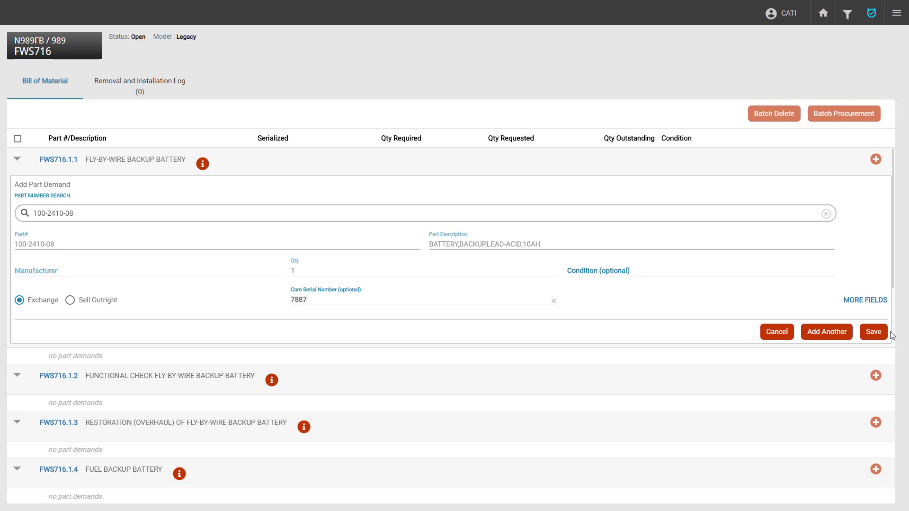
pyautogui.click(874, 331)
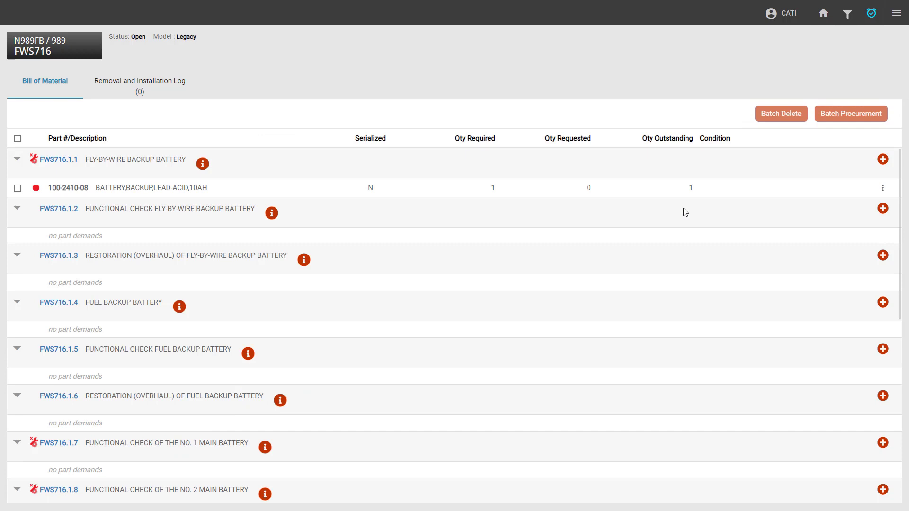
# - Batch-procure demands 100-2410-08 and MS2598-2-138 with need date 04/29/2020
pyautogui.click(883, 188)
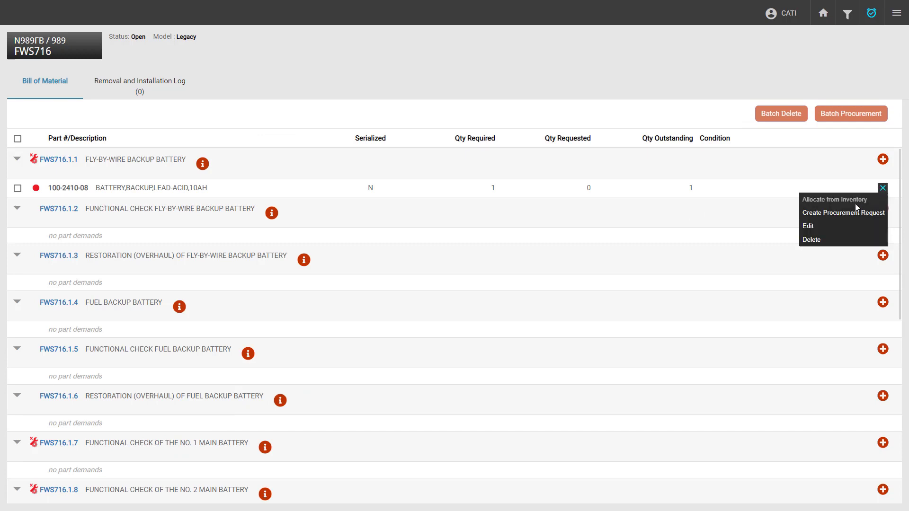
pyautogui.click(717, 217)
pyautogui.scroll(-8, 713, 218)
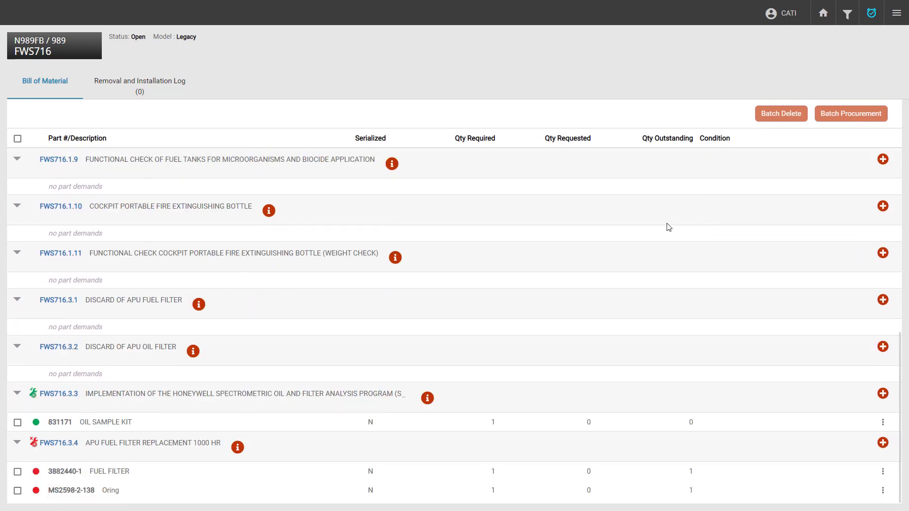
pyautogui.click(18, 490)
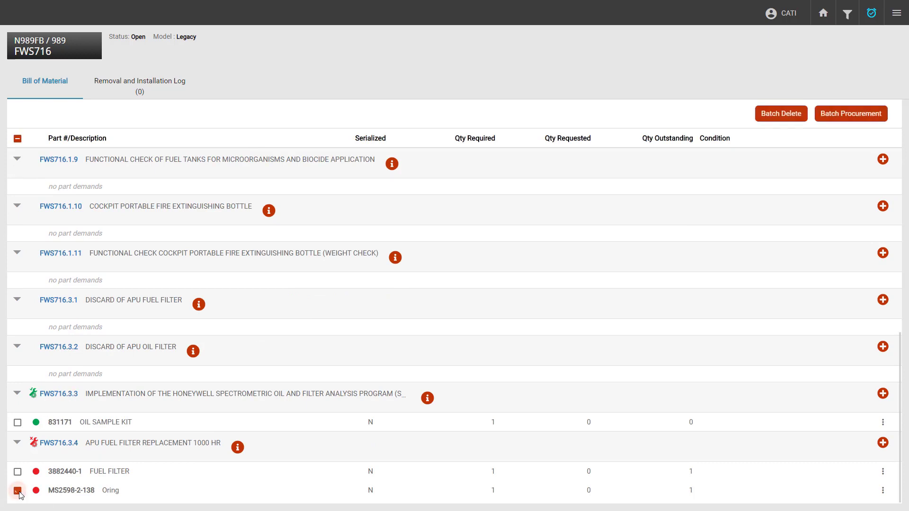
pyautogui.scroll(8, 77, 301)
pyautogui.click(18, 189)
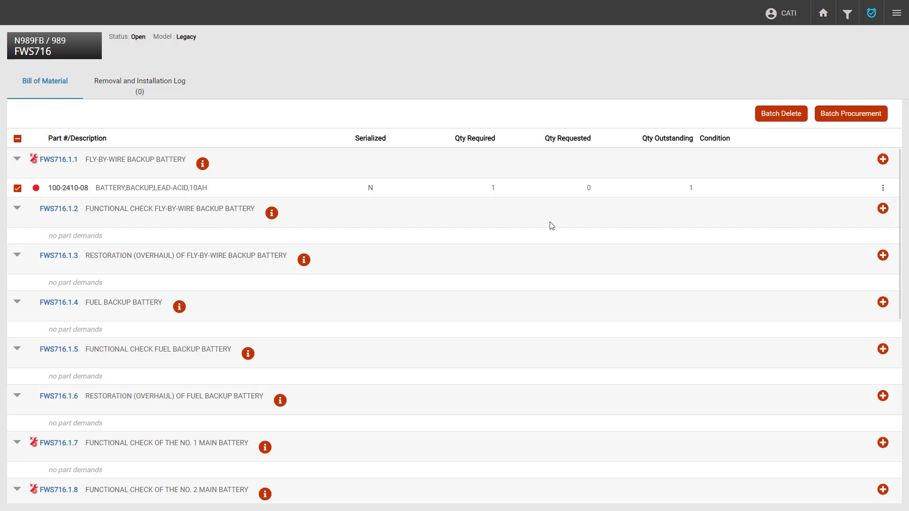
pyautogui.click(875, 115)
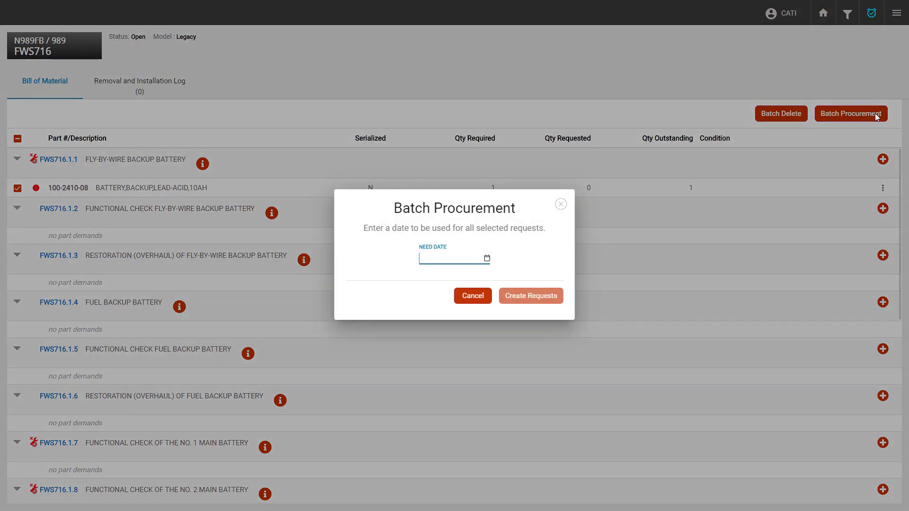
pyautogui.click(482, 261)
pyautogui.click(500, 376)
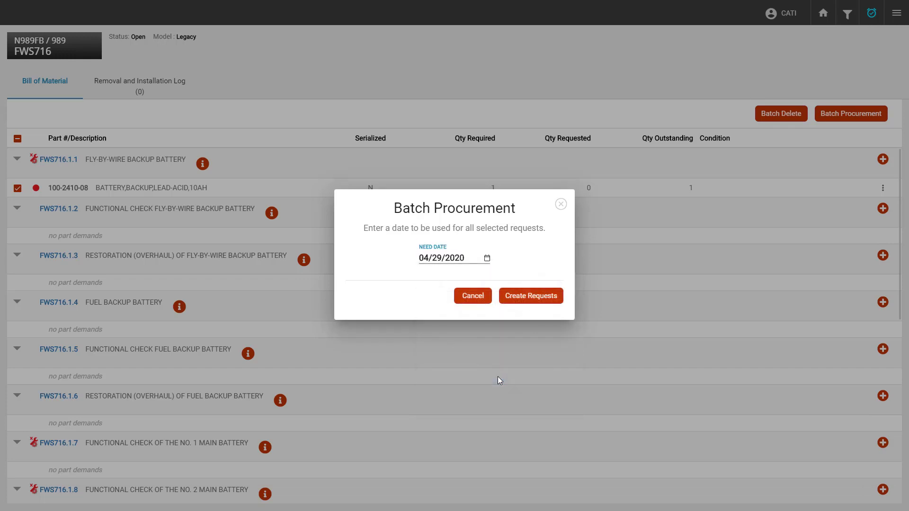
pyautogui.click(531, 297)
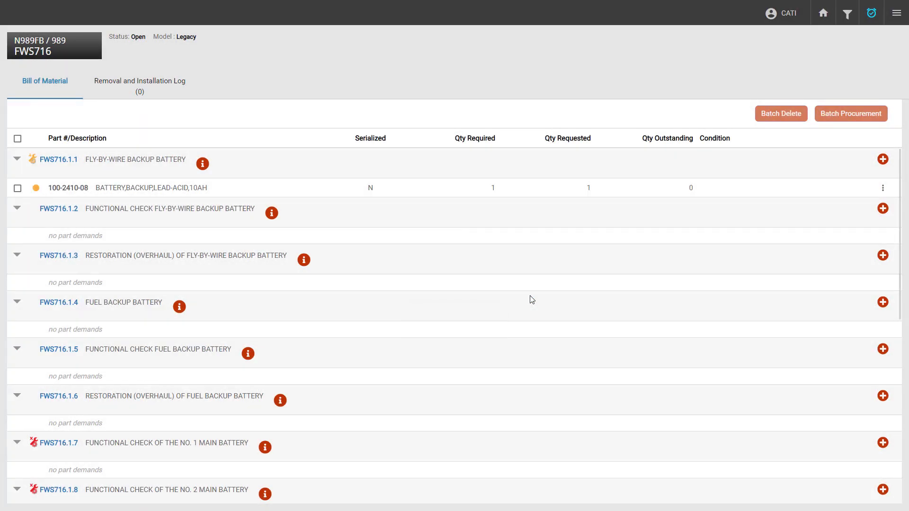
pyautogui.scroll(-8, 532, 300)
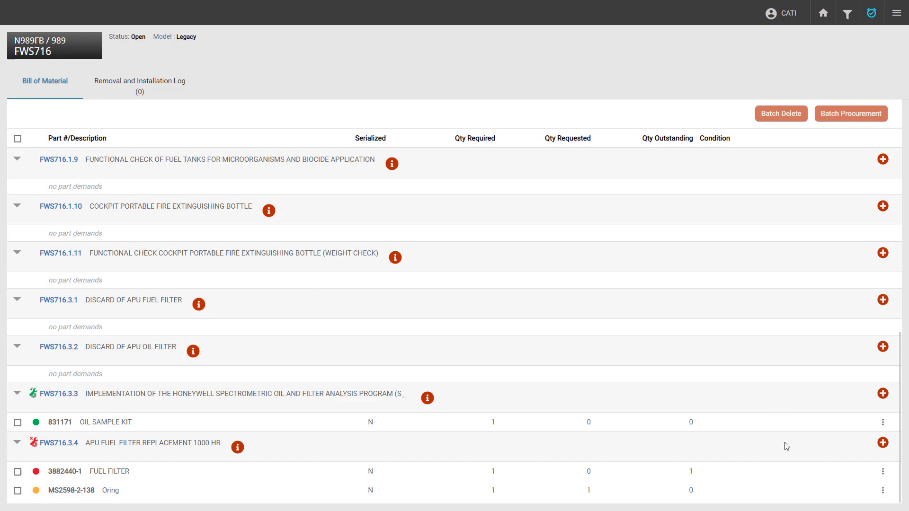
# - Allocate fuel filter 3882440-1 from inventory lot LT20-00071 for task FWS716.3.4
pyautogui.click(884, 472)
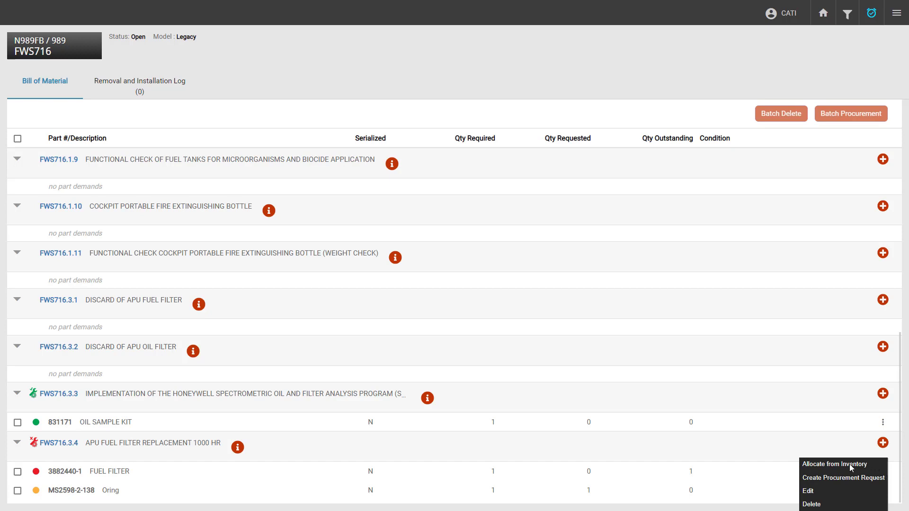
pyautogui.click(874, 462)
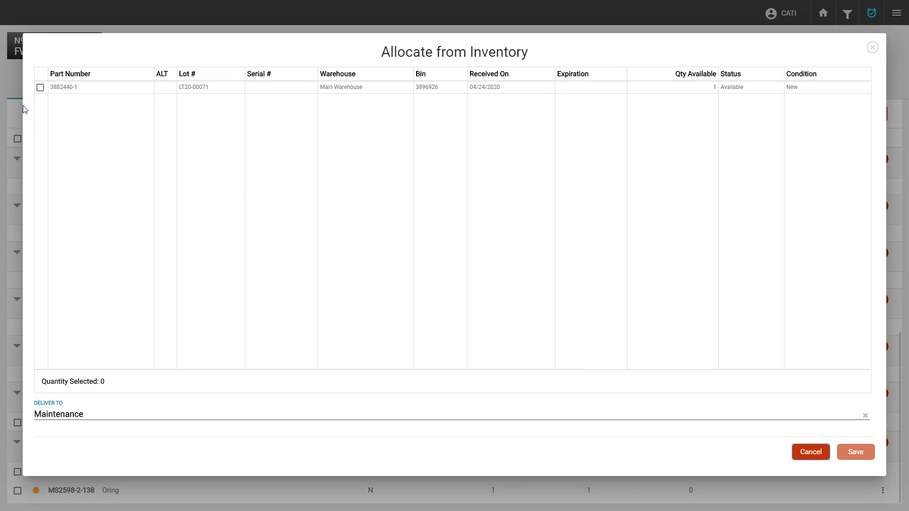
pyautogui.click(40, 88)
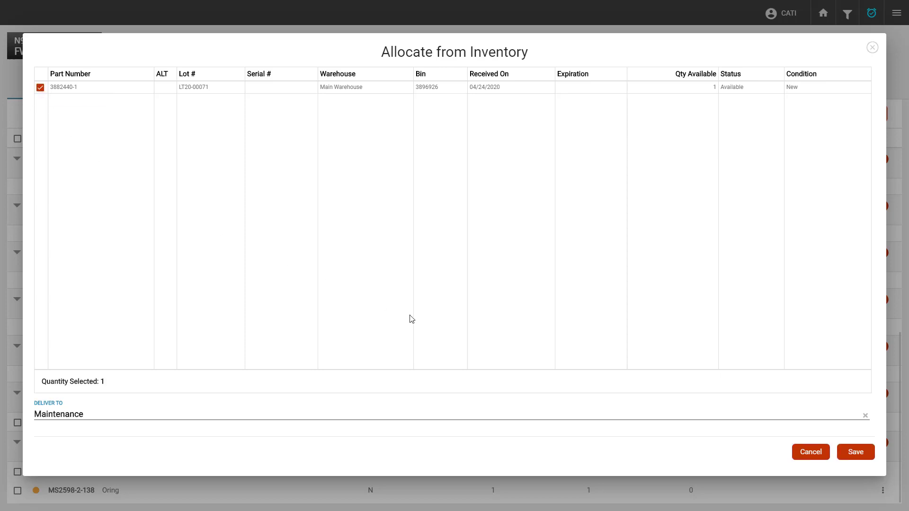
pyautogui.click(862, 452)
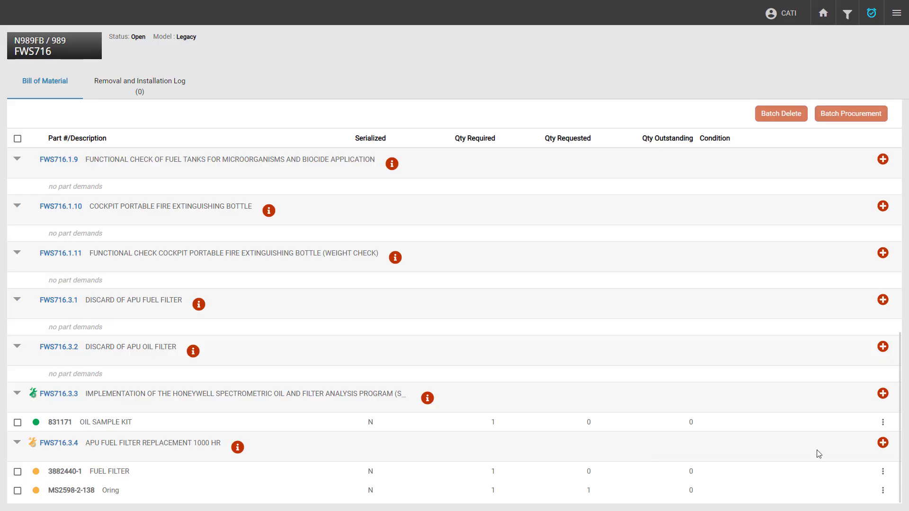
# - Accept fuel filter lot LT20-00071 with quantity 1 as received under FWS716.3.4
pyautogui.click(883, 472)
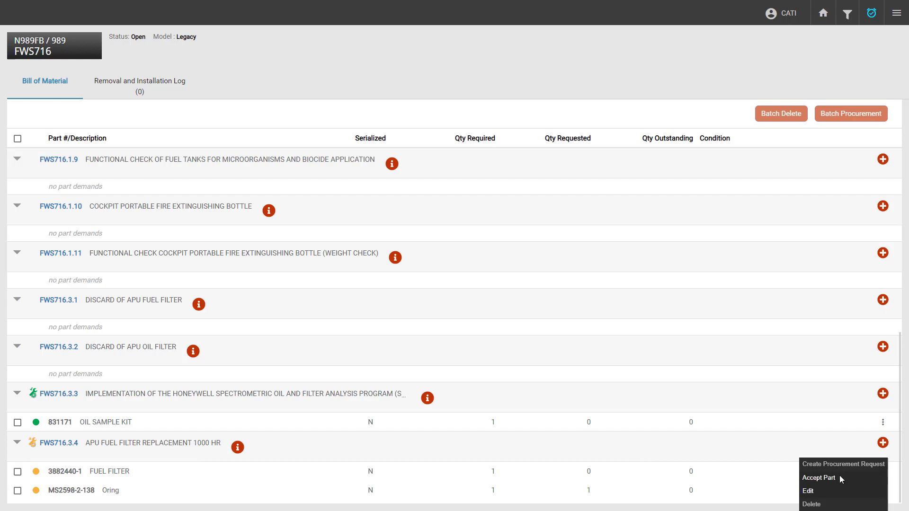
pyautogui.click(839, 475)
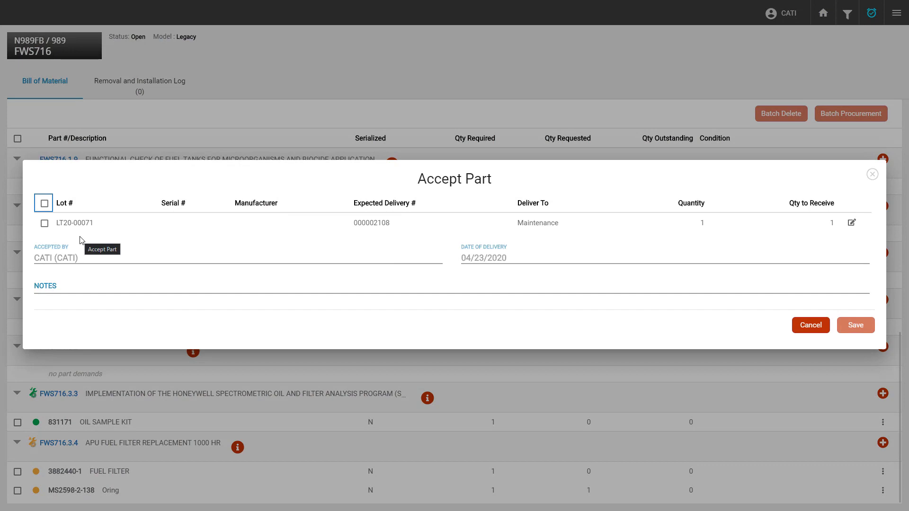
pyautogui.click(44, 223)
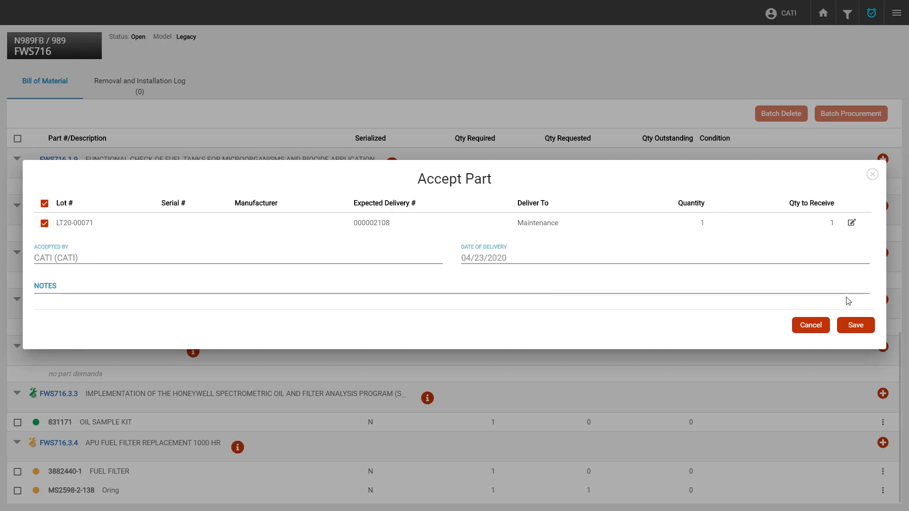
pyautogui.click(853, 325)
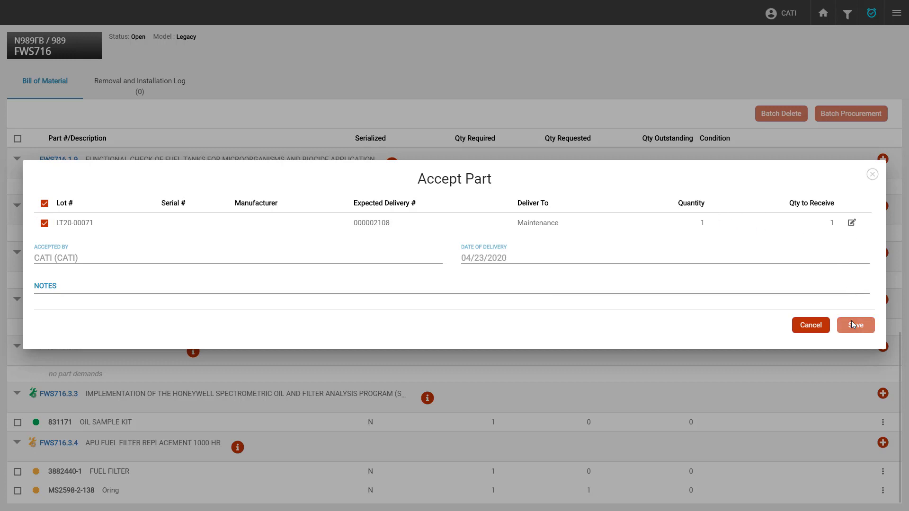